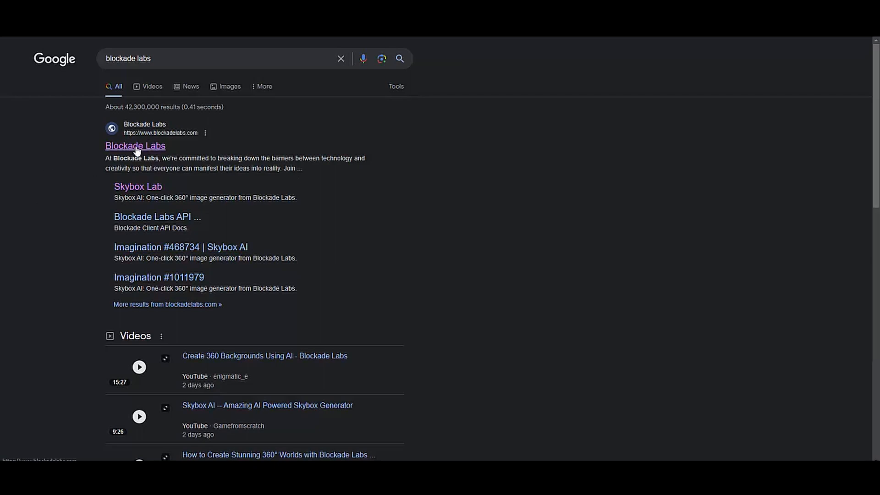
# Step: Open the Blockade Labs website from the search results and look through its home page down to the Twitter showcase
pyautogui.click(142, 145)
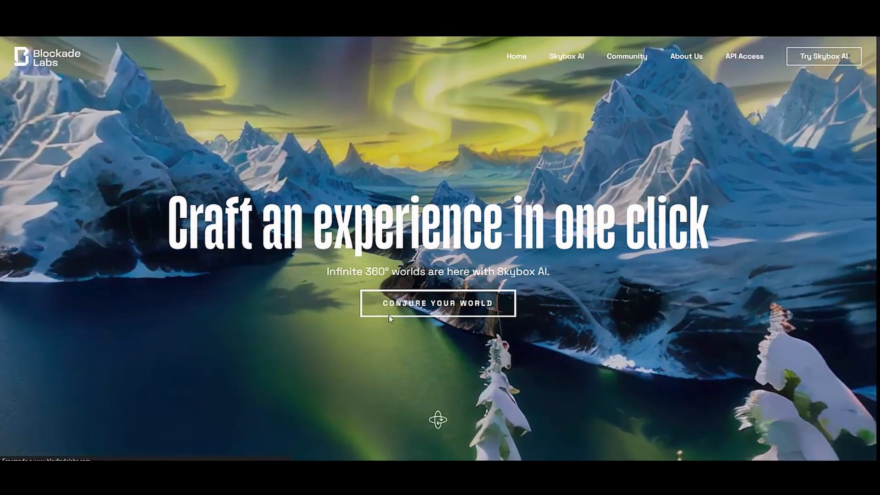
pyautogui.scroll(-3, 659, 223)
pyautogui.scroll(-8, 659, 223)
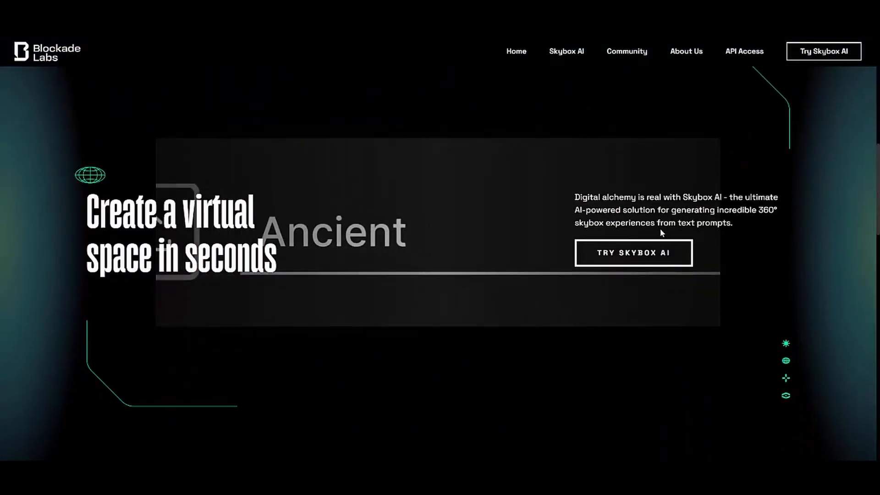
pyautogui.scroll(-1, 664, 373)
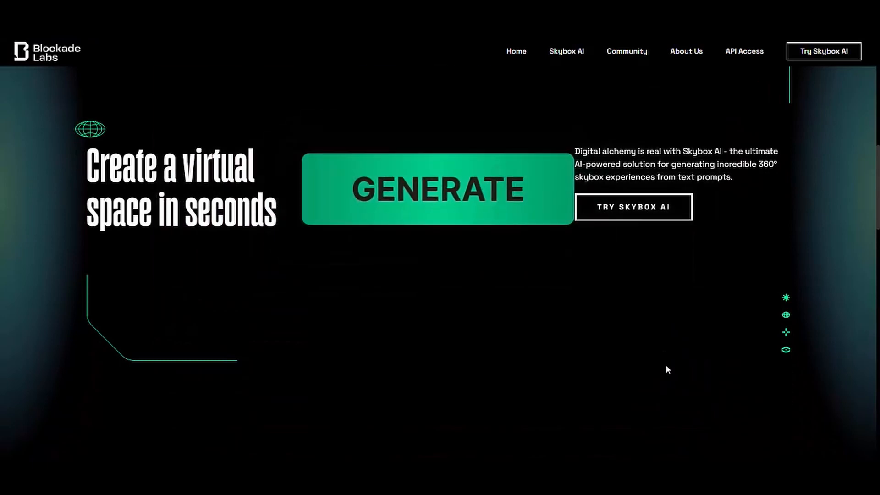
pyautogui.scroll(-4, 666, 370)
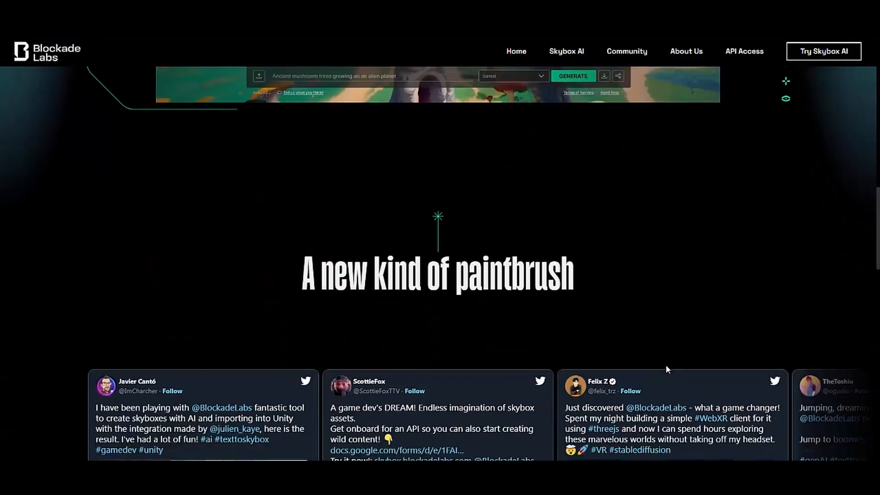
pyautogui.scroll(-3, 668, 369)
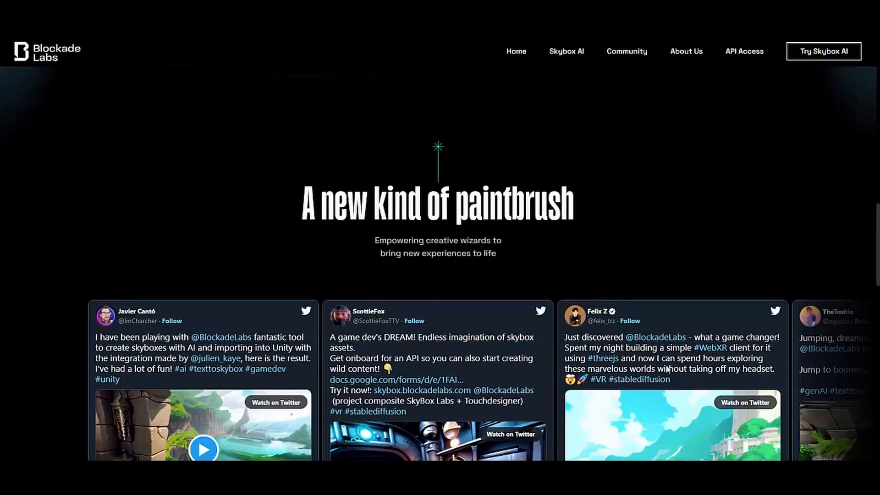
pyautogui.scroll(-4, 668, 369)
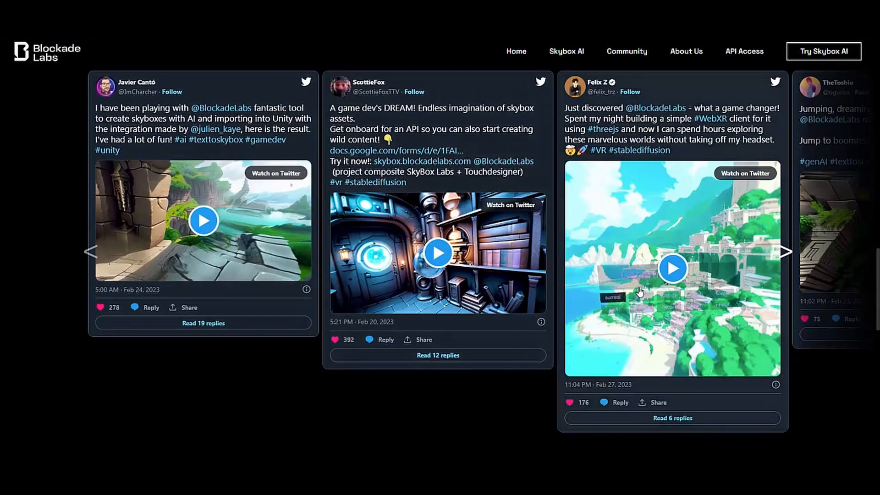
pyautogui.scroll(-1, 647, 304)
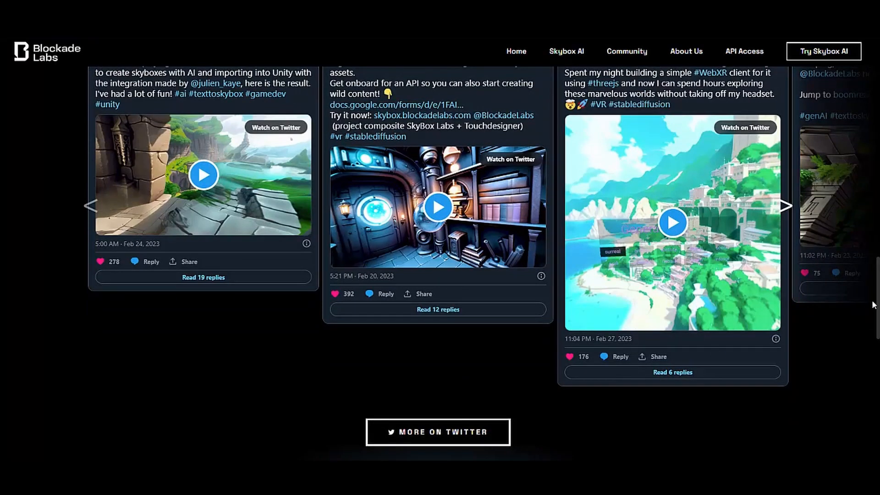
pyautogui.click(785, 208)
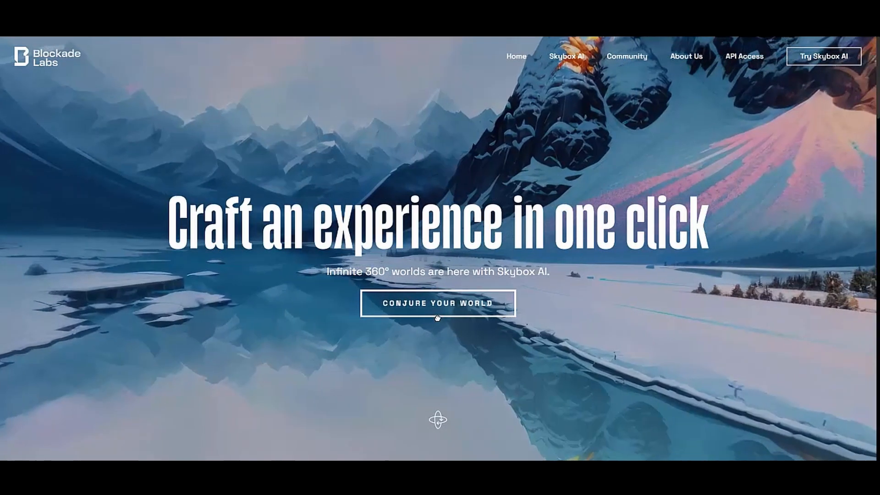
# Step: Open the Skybox AI generator and look around the sample desert panorama in all directions, including sky and ground
pyautogui.click(439, 310)
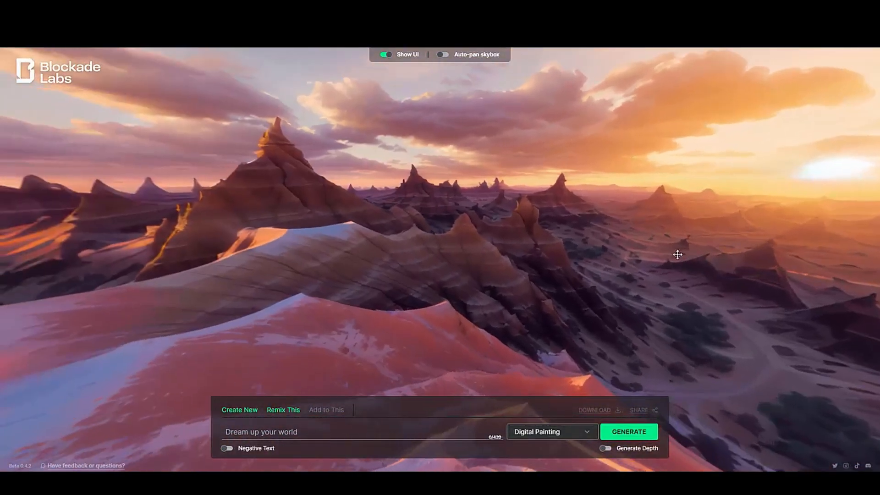
pyautogui.moveTo(677, 254); pyautogui.dragTo(354, 294)
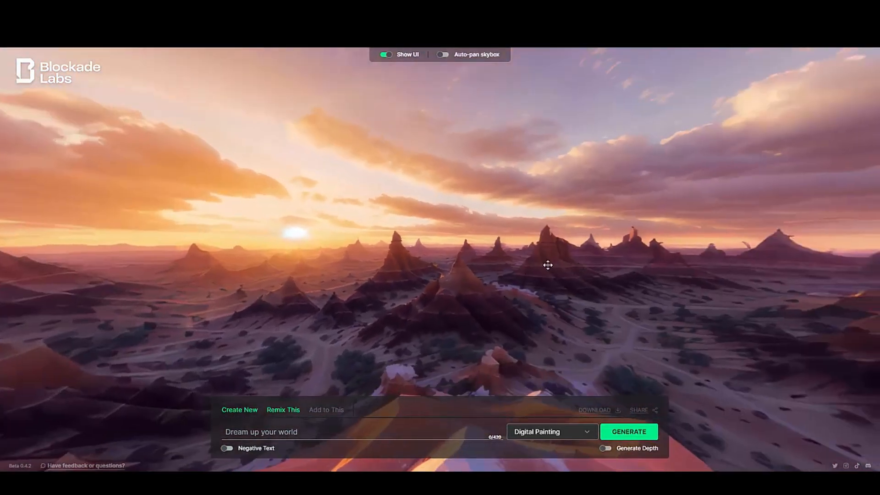
pyautogui.moveTo(549, 265); pyautogui.dragTo(308, 263)
pyautogui.moveTo(652, 419); pyautogui.dragTo(562, 214)
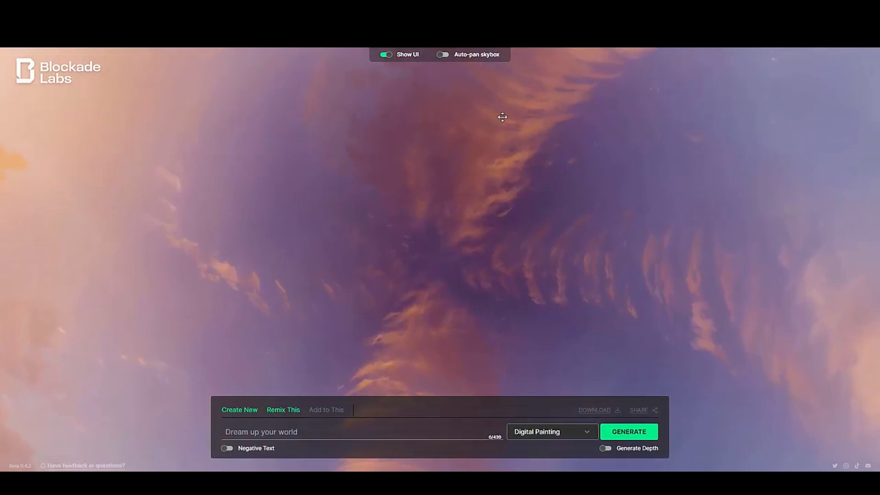
pyautogui.moveTo(503, 118); pyautogui.dragTo(542, 136)
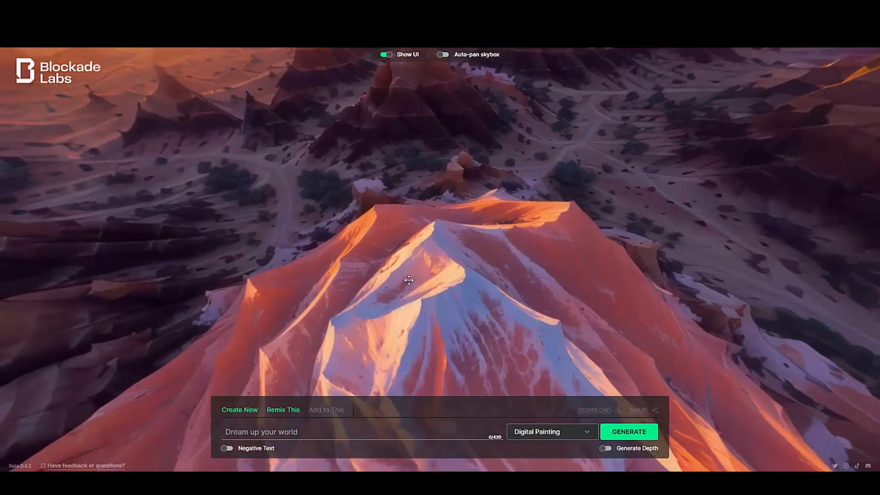
pyautogui.moveTo(407, 279); pyautogui.dragTo(434, 222)
pyautogui.moveTo(398, 259); pyautogui.dragTo(517, 385)
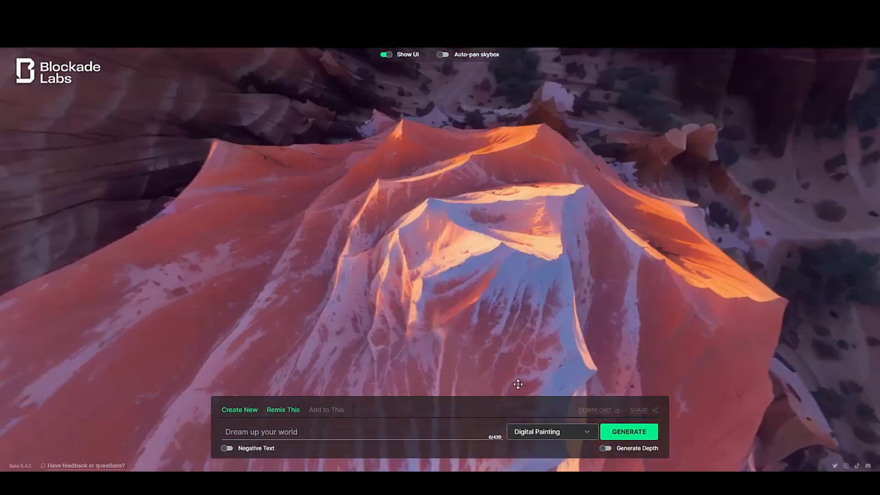
pyautogui.moveTo(525, 253); pyautogui.dragTo(632, 206)
pyautogui.moveTo(466, 261); pyautogui.dragTo(696, 266)
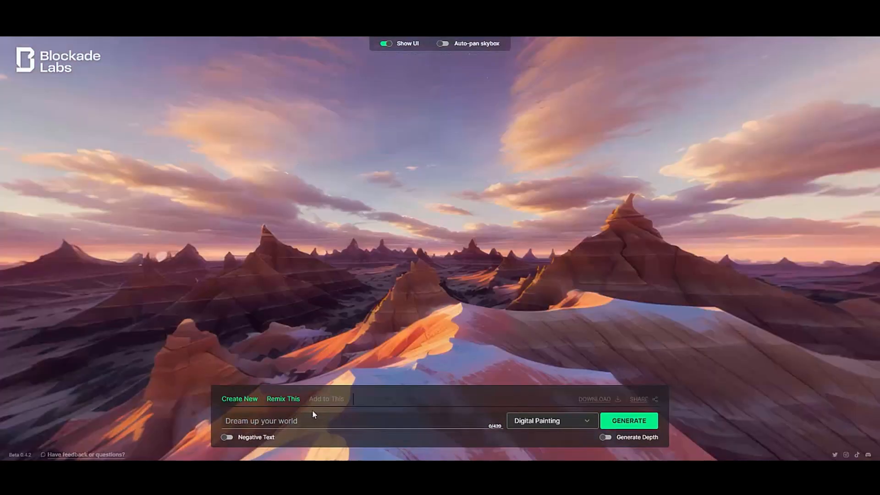
# Step: Generate a new Fantasy Lands skybox from the prompt "orange deep forest, wood cabins, stone roads" and look around the result
pyautogui.click(311, 414)
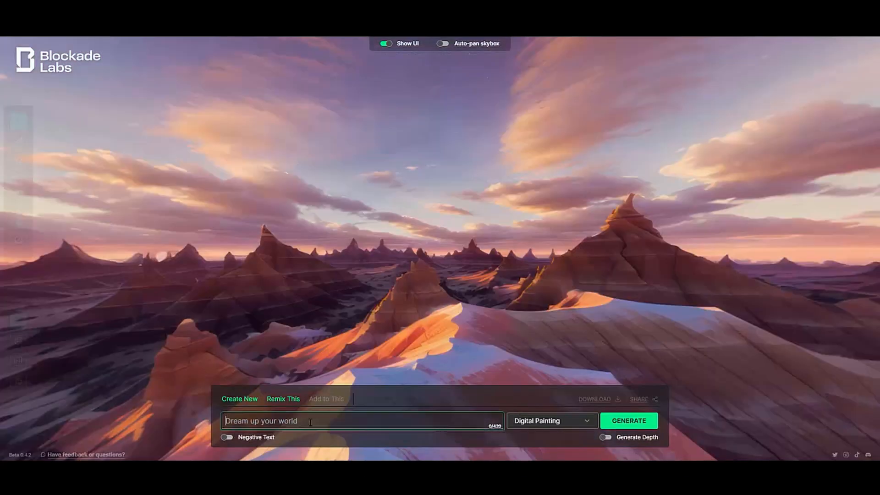
pyautogui.click(362, 322)
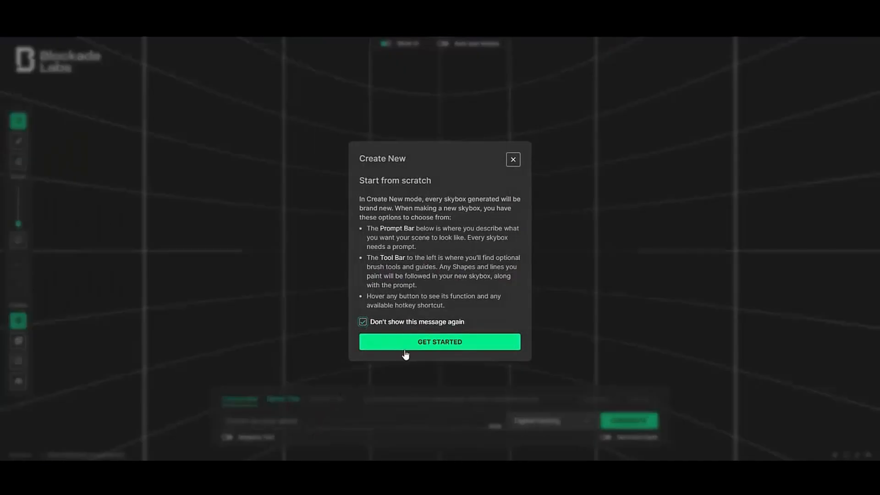
pyautogui.click(403, 345)
pyautogui.write('orange deep for')
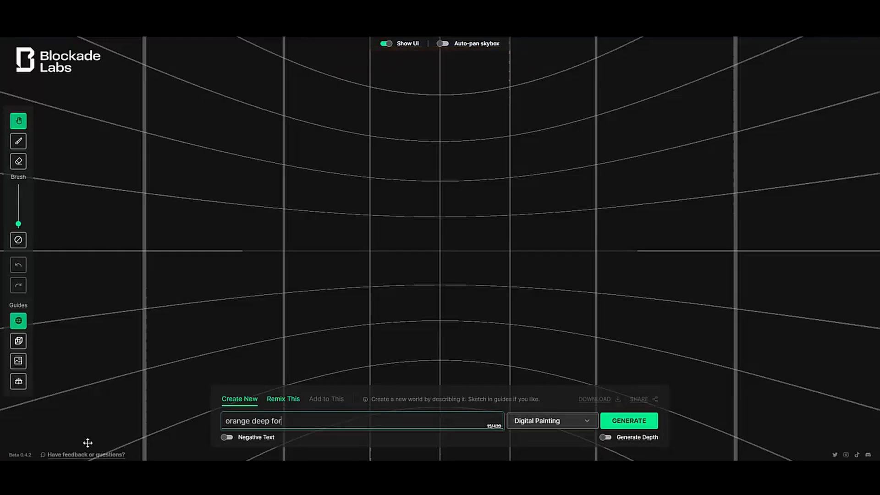
pyautogui.write('est, wood cabins, stone roa')
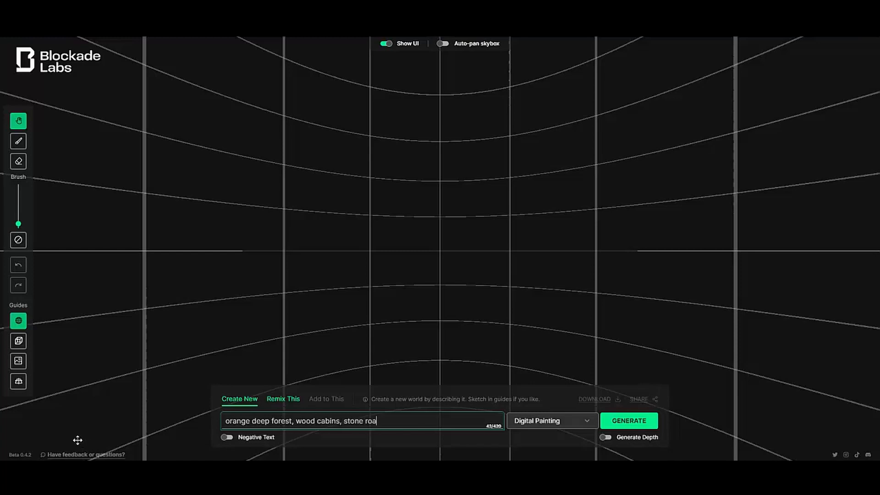
pyautogui.write('ds')
pyautogui.click(629, 422)
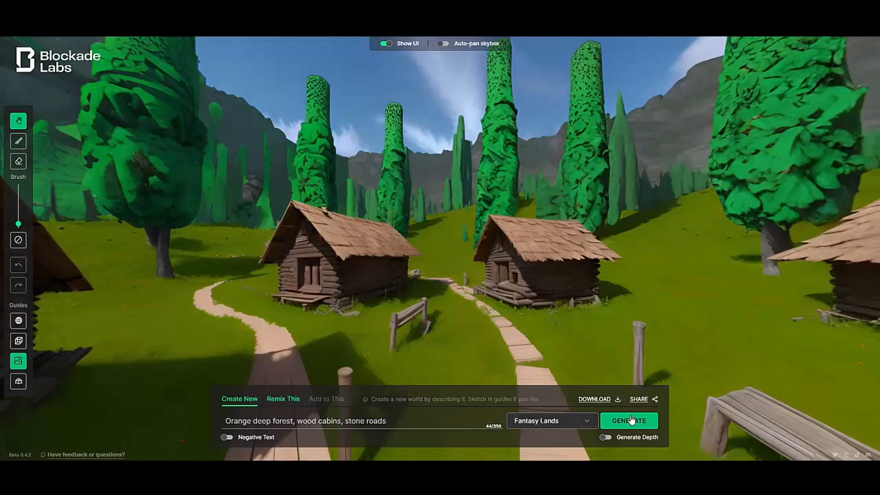
pyautogui.moveTo(509, 280); pyautogui.dragTo(338, 183)
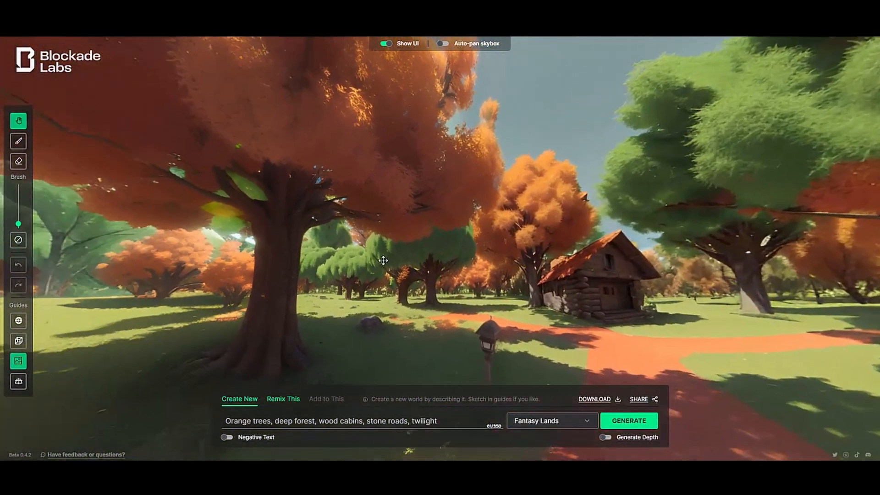
pyautogui.moveTo(383, 260); pyautogui.dragTo(290, 274)
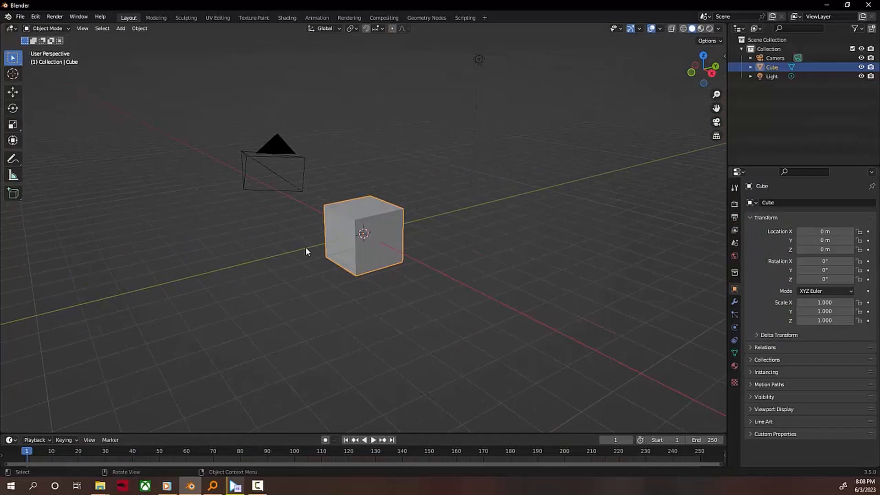
# Step: Switch to Blender, delete the default cube and add a UV sphere at the origin
pyautogui.press('Delete')
pyautogui.scroll(-4, 302, 240)
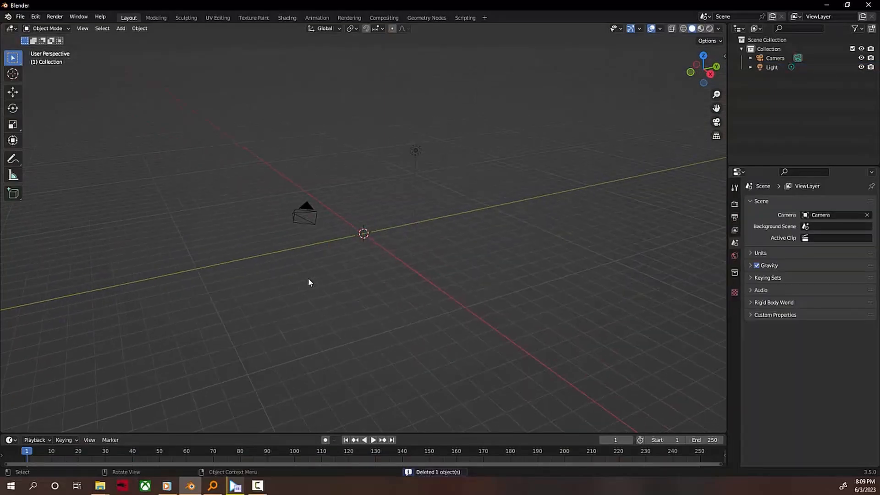
pyautogui.hotkey('shift', 'a')
pyautogui.moveTo(312, 277)
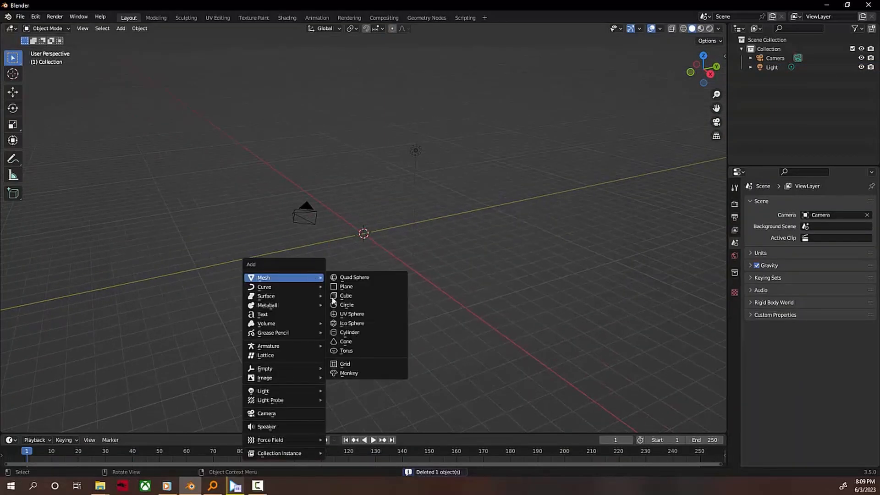
pyautogui.click(352, 315)
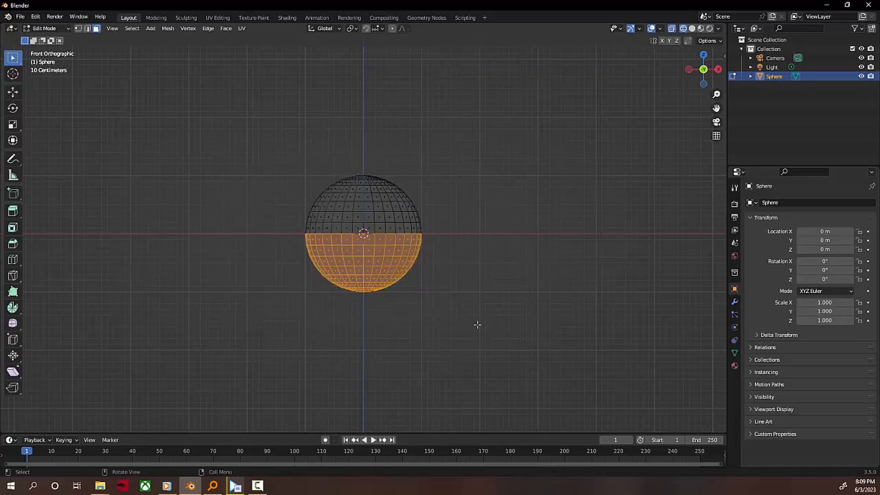
# Step: Delete the faces of the sphere's lower half in the front view to leave a dome
pyautogui.moveTo(495, 331); pyautogui.dragTo(243, 238)
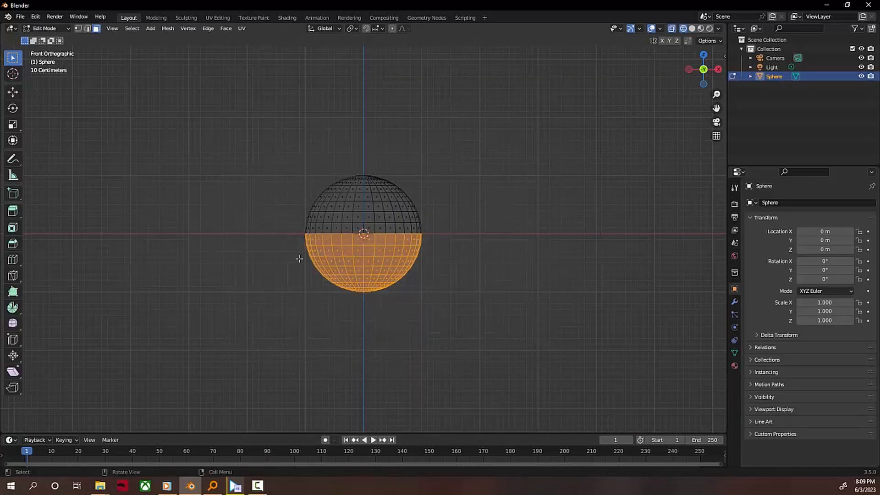
pyautogui.press('x')
pyautogui.click(304, 259)
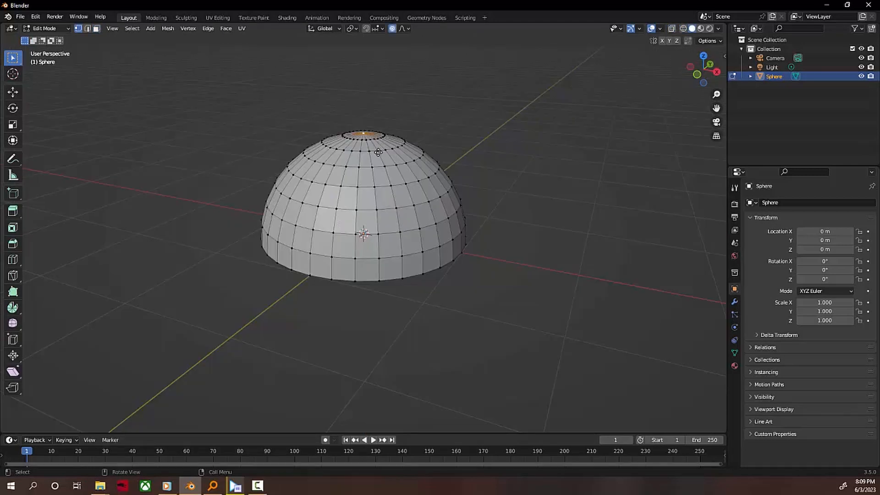
# Step: Flatten the dome's top by moving its top vertex down along Z with smooth proportional editing at size 1 m
pyautogui.press('g')
pyautogui.press('z')
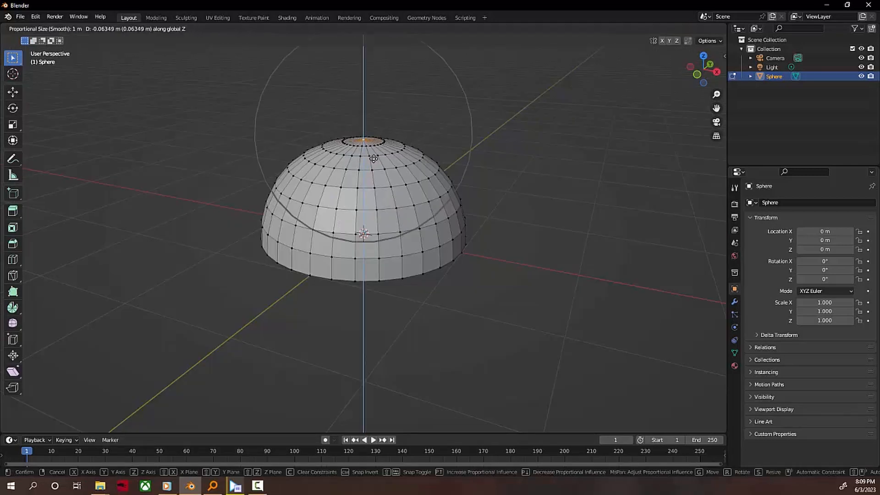
pyautogui.click(374, 167)
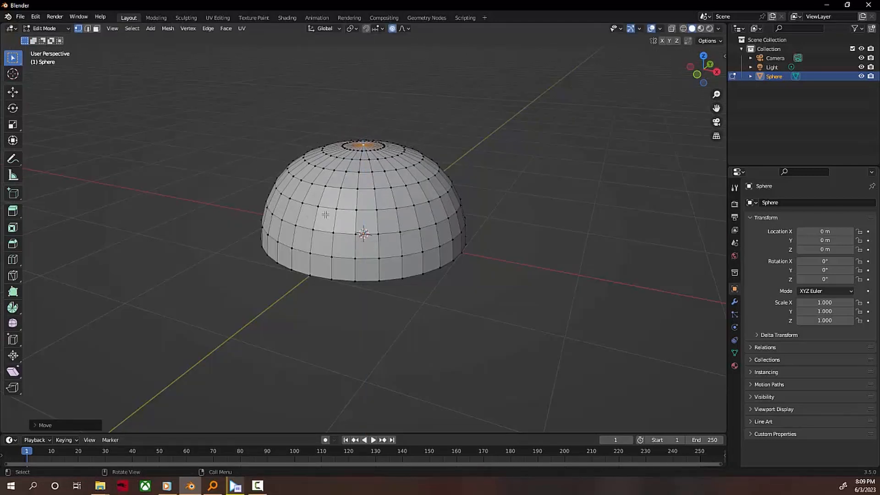
# Step: Return to Object Mode and apply smooth shading to the dome
pyautogui.press('Tab')
pyautogui.rightClick(301, 231)
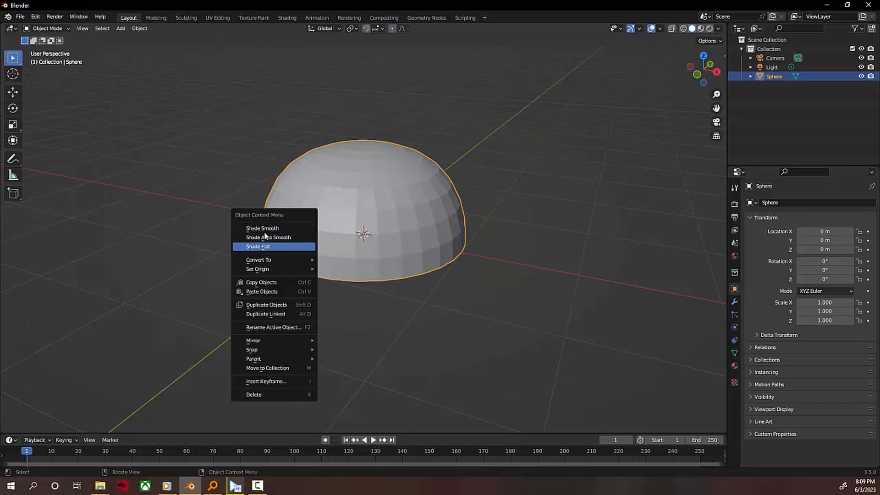
pyautogui.click(320, 232)
pyautogui.scroll(-4, 313, 223)
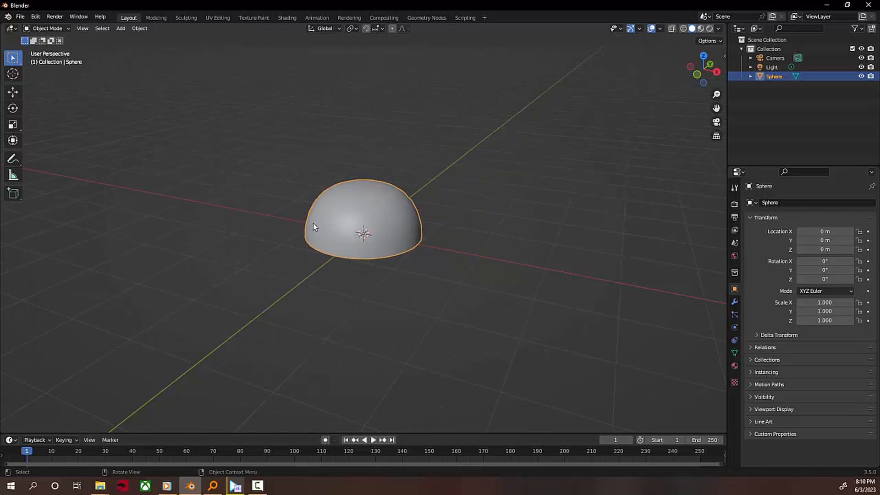
# Step: Add a plane mesh at the origin beneath the dome
pyautogui.scroll(4, 316, 224)
pyautogui.moveTo(317, 222); pyautogui.dragTo(314, 225, button='middle')
pyautogui.hotkey('shift', 'a')
pyautogui.moveTo(313, 221)
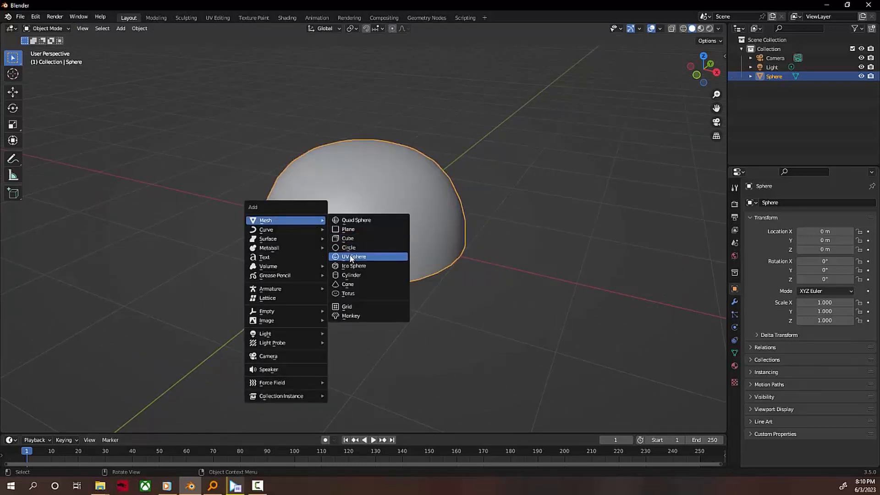
pyautogui.click(343, 230)
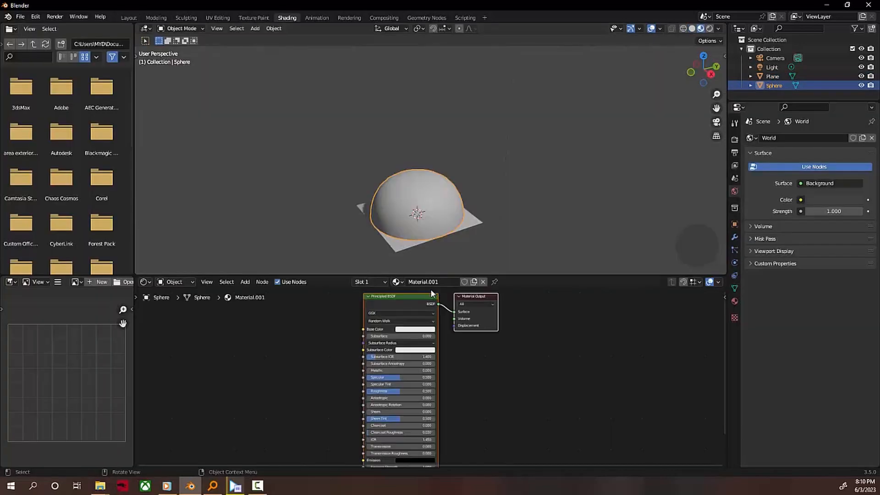
# Step: Replace the dome material's Principled BSDF with the Fantasy Lands skybox image, connected to Surface and driven by Texture Coordinate and Mapping nodes
pyautogui.click(407, 309)
pyautogui.press('x')
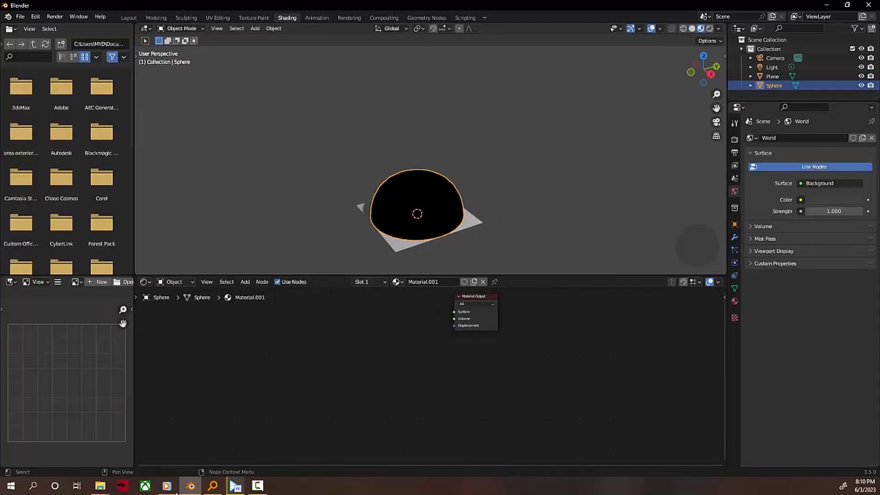
pyautogui.click(100, 486)
pyautogui.click(158, 456)
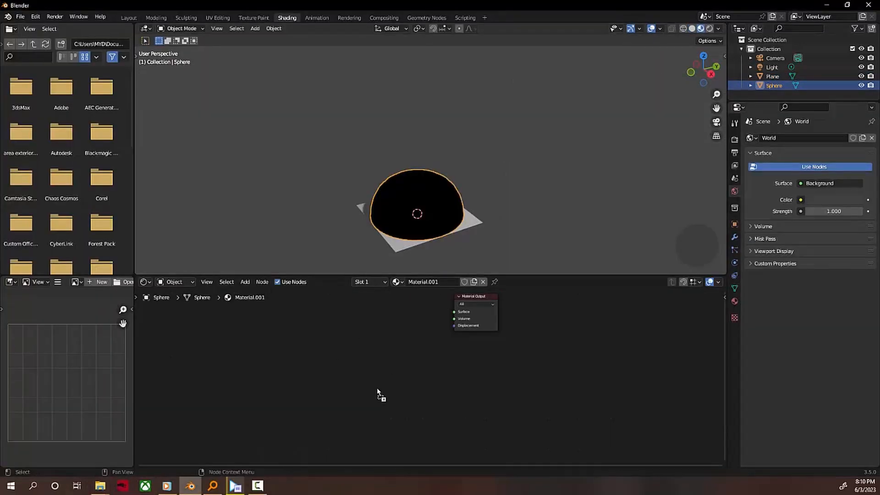
pyautogui.moveTo(378, 389); pyautogui.dragTo(357, 292)
pyautogui.moveTo(419, 300); pyautogui.dragTo(454, 314)
pyautogui.hotkey('ctrl', 't')
pyautogui.scroll(3, 341, 313)
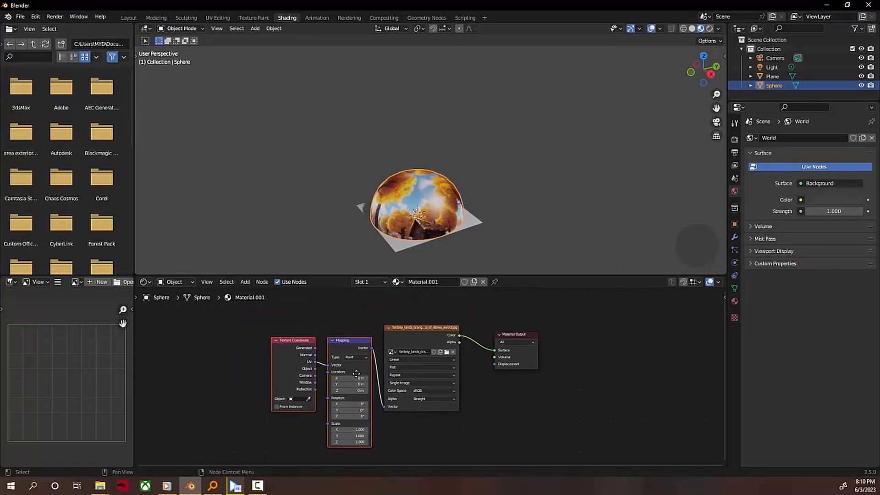
# Step: Fit the skybox image on the dome by setting its Mapping to Location Y -0.3 m, Scale X 2.0 and Scale Y 1.3
pyautogui.scroll(4, 400, 229)
pyautogui.scroll(-3, 400, 237)
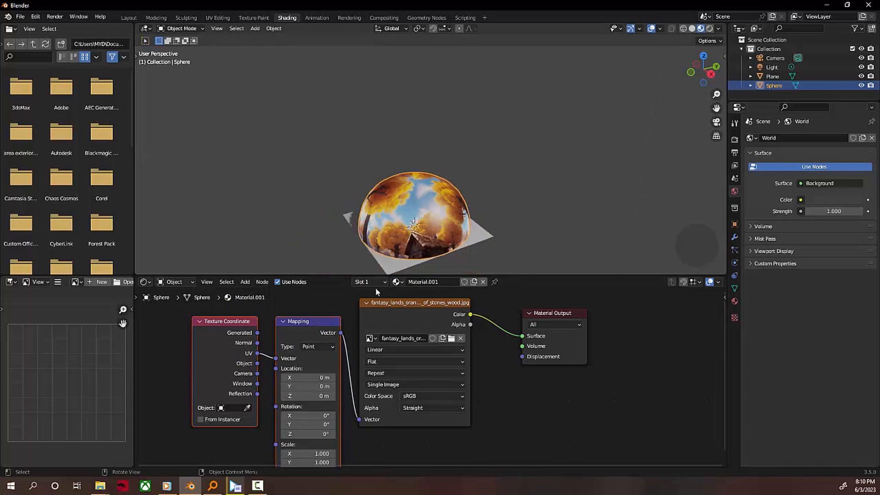
pyautogui.click(387, 264)
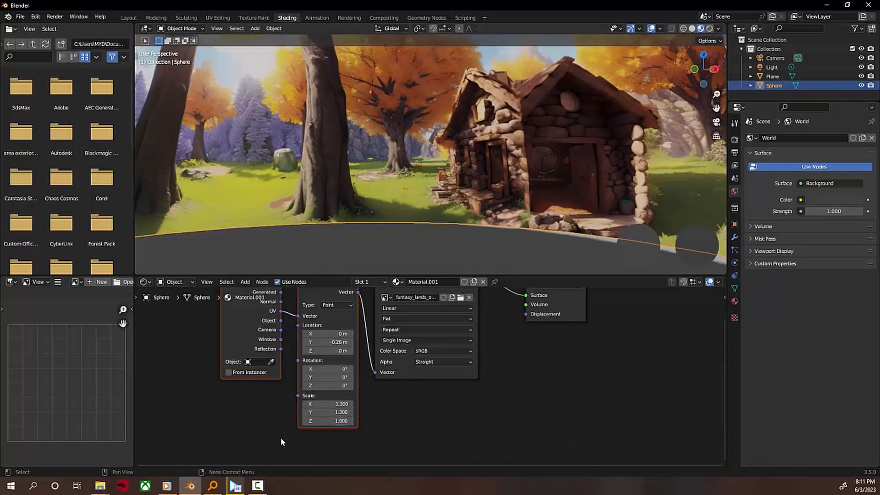
pyautogui.keyDown('shift'); pyautogui.moveTo(328, 343); pyautogui.dragTo(310, 343); pyautogui.keyUp('shift')
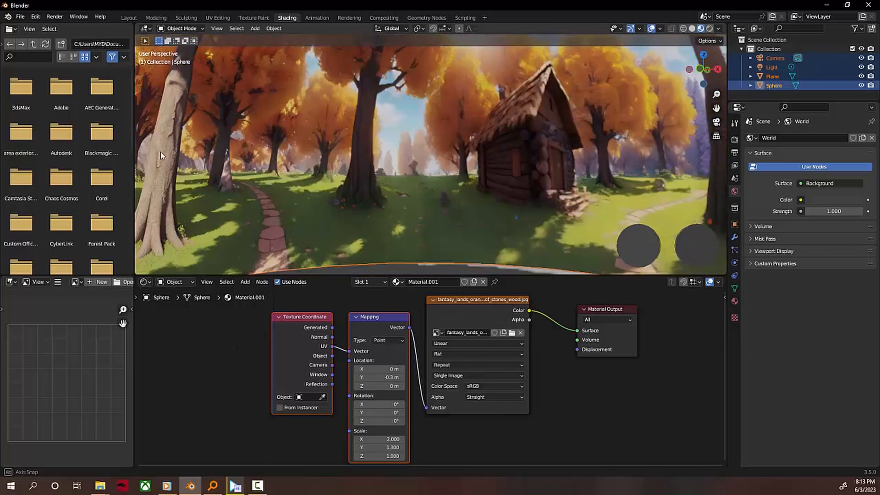
# Step: Try shifting the skybox texture on the ground plane by setting its Mapping Location X to 0.7 m
pyautogui.moveTo(160, 152)
pyautogui.mouseDown(button='middle')
pyautogui.moveTo(708, 152)
pyautogui.moveTo(152, 153)
pyautogui.mouseUp(button='middle')
pyautogui.moveTo(189, 153); pyautogui.dragTo(299, 144, button='middle')
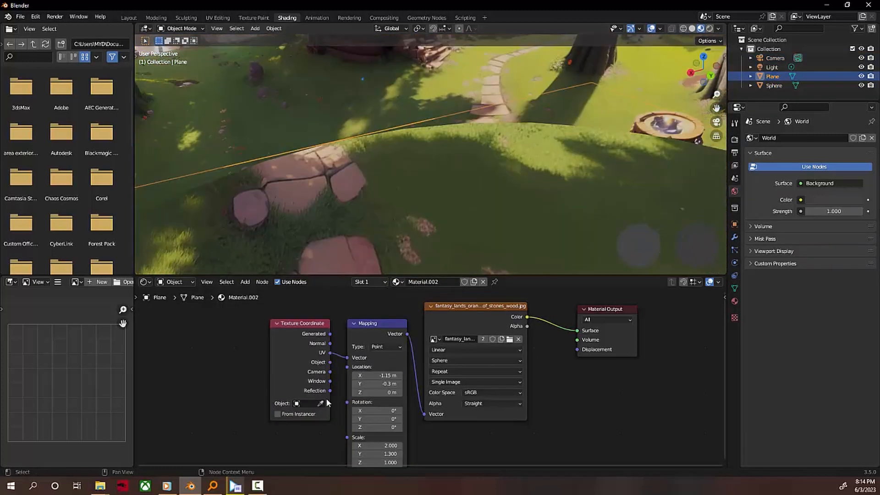
pyautogui.moveTo(382, 375); pyautogui.dragTo(394, 375)
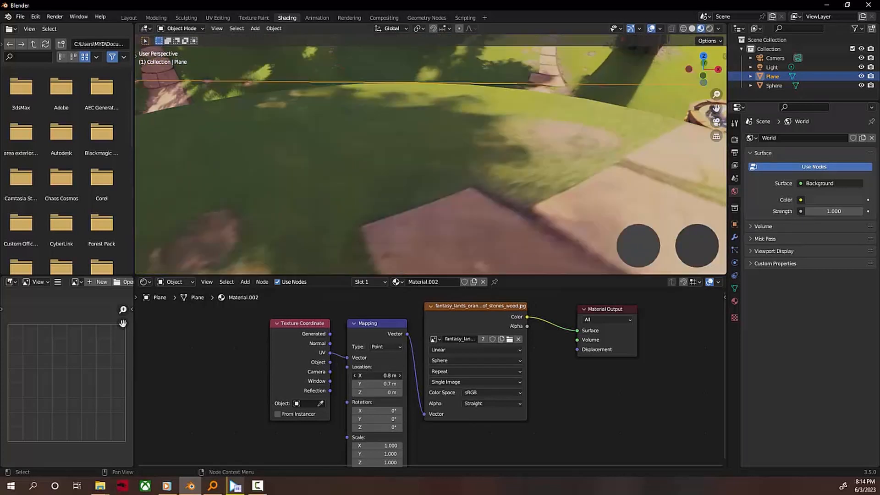
pyautogui.moveTo(381, 376); pyautogui.dragTo(380, 375)
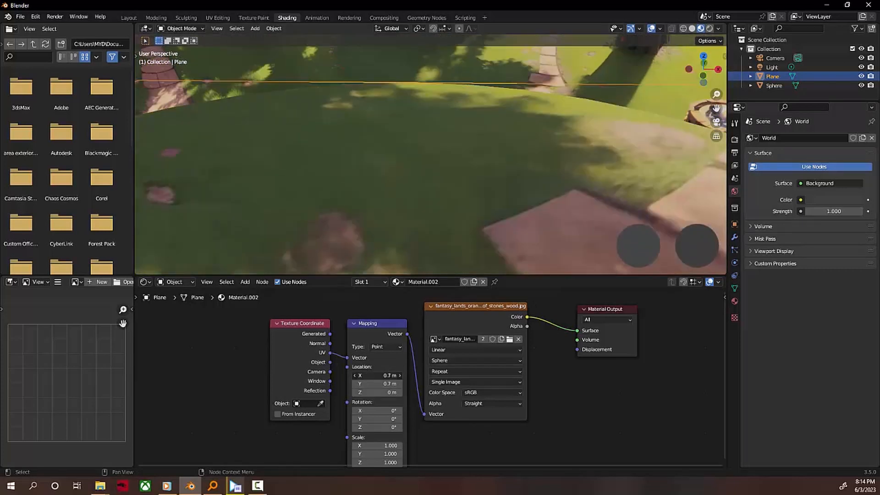
pyautogui.moveTo(498, 195)
pyautogui.mouseDown(button='middle')
pyautogui.moveTo(585, 192)
pyautogui.moveTo(495, 188)
pyautogui.mouseUp(button='middle')
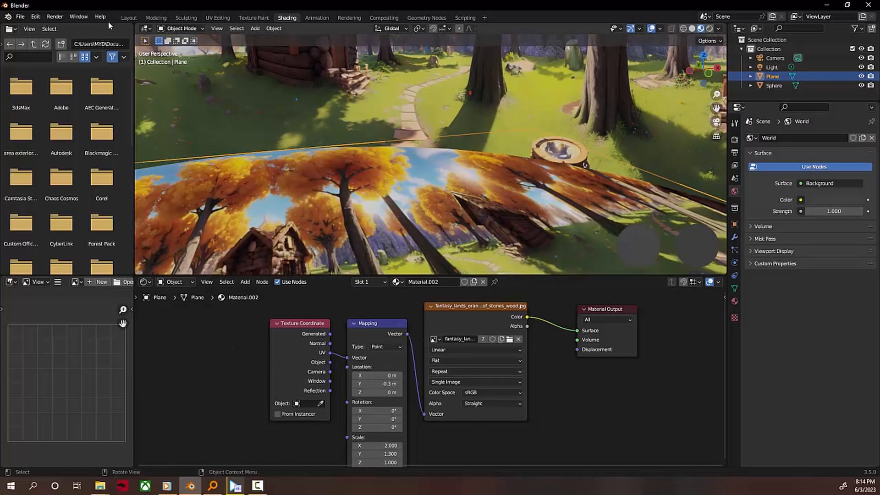
# Step: Undo one plane material edit, redo two to restore the image's Sphere projection, and rotate its Mapping to -2.45° about Y
pyautogui.click(40, 17)
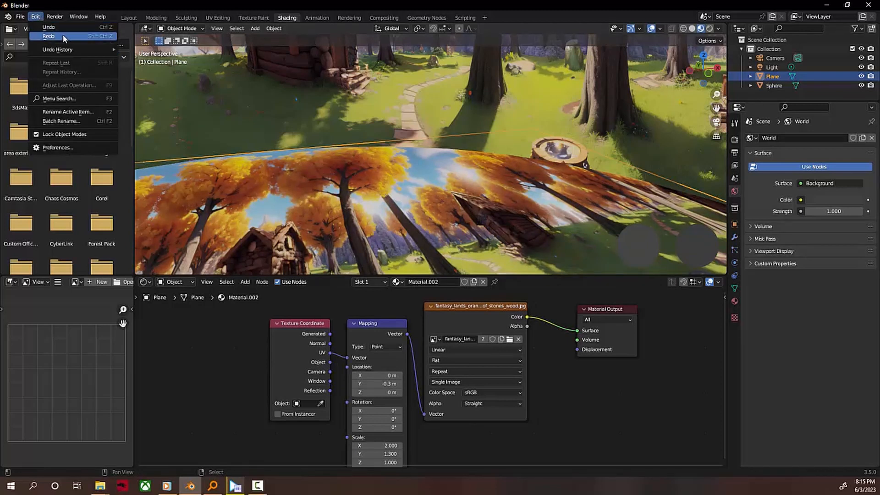
pyautogui.click(60, 26)
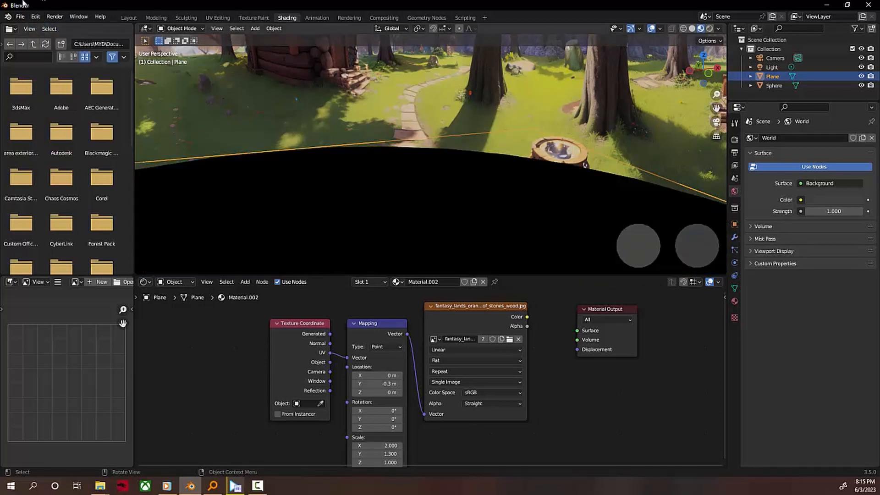
pyautogui.click(36, 17)
pyautogui.click(48, 36)
pyautogui.click(35, 17)
pyautogui.click(48, 36)
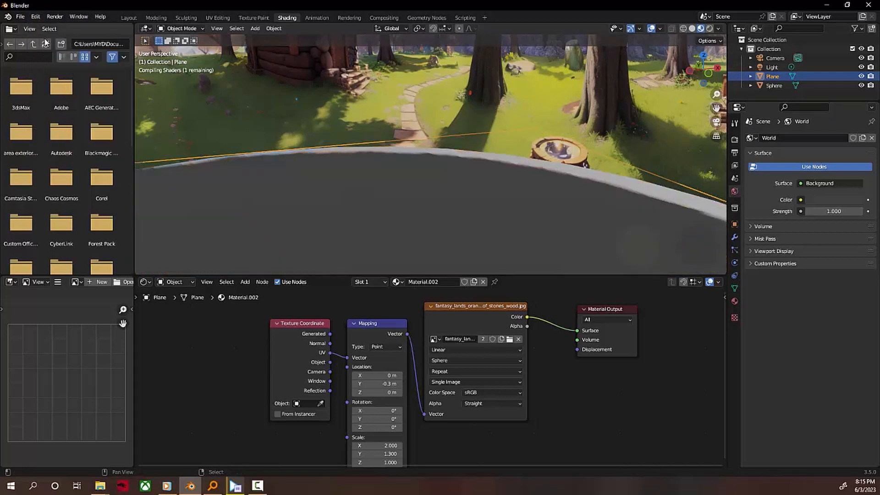
pyautogui.moveTo(396, 169); pyautogui.dragTo(310, 171, button='middle')
pyautogui.moveTo(381, 419); pyautogui.dragTo(413, 419)
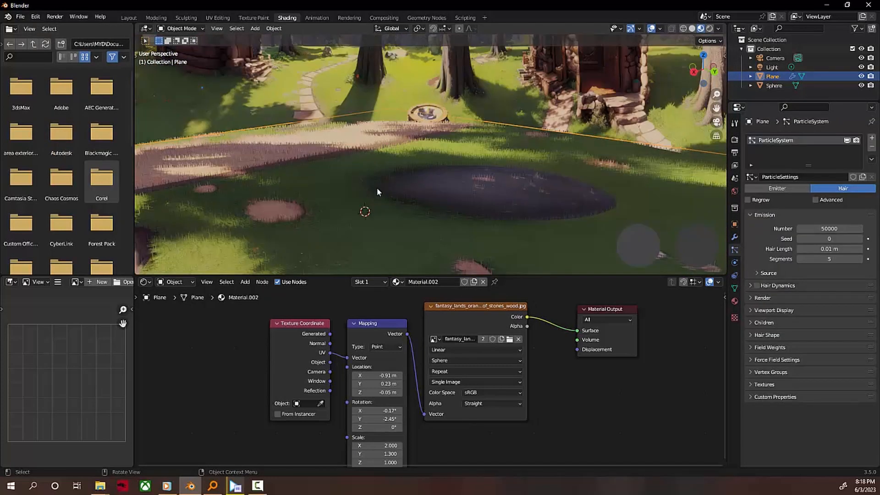
# Step: Reshape the icosphere on the grass into a rock in Edit Mode, moving selected geometry along Z with proportional editing
pyautogui.moveTo(376, 188); pyautogui.dragTo(221, 194, button='middle')
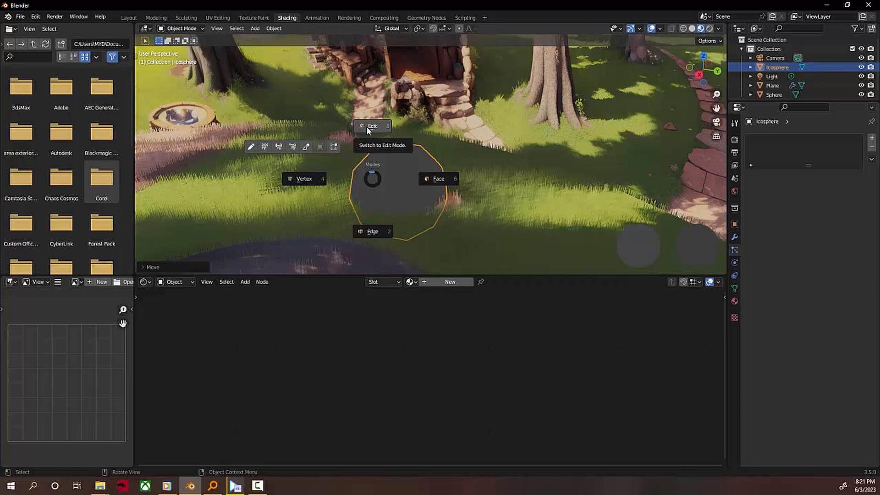
pyautogui.click(382, 138)
pyautogui.click(386, 160)
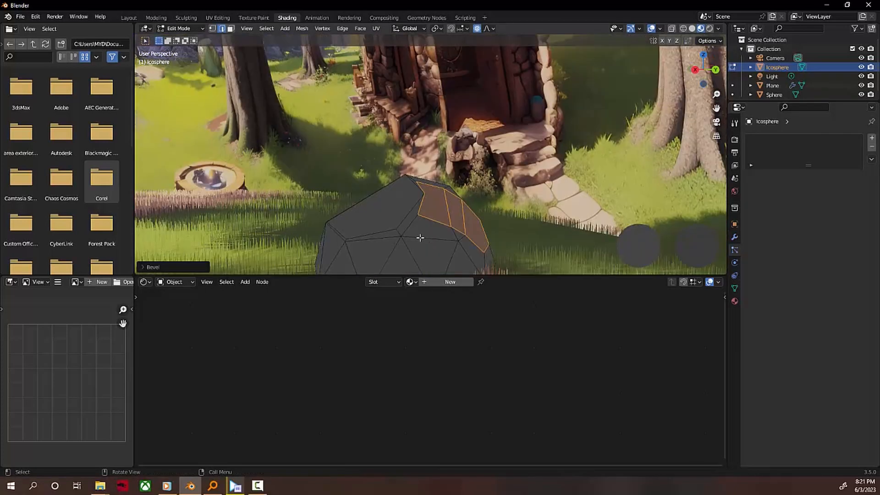
pyautogui.press('g')
pyautogui.press('z')
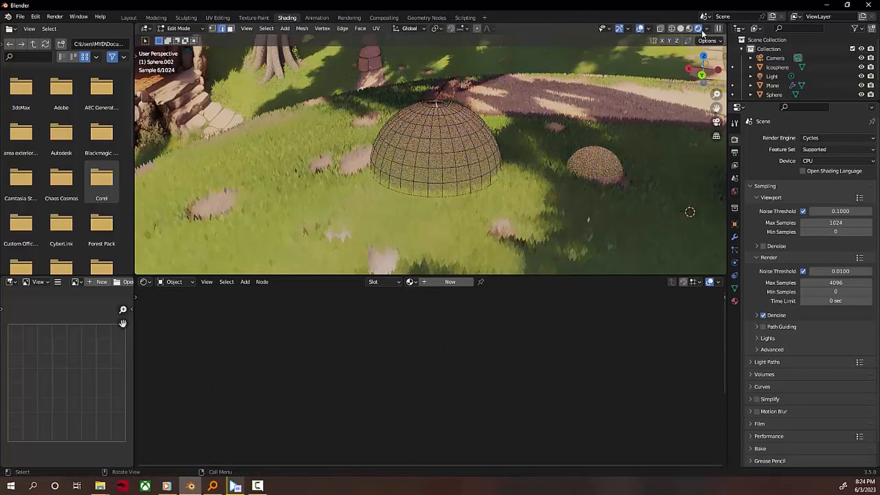
# Step: Connect the Noise Texture's Fac to the rock material's Displacement and tune the noise to Scale 5.6, Detail 1, Roughness 0 with some Distortion
pyautogui.click(708, 29)
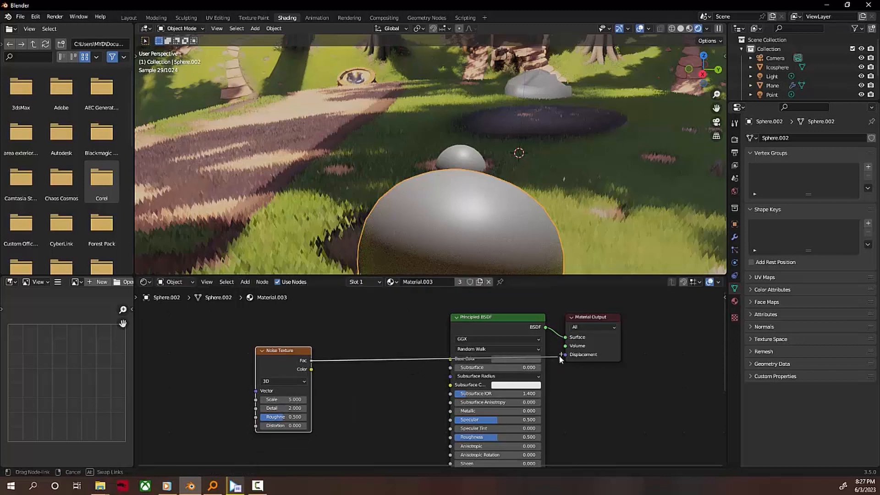
pyautogui.moveTo(559, 355); pyautogui.dragTo(560, 354)
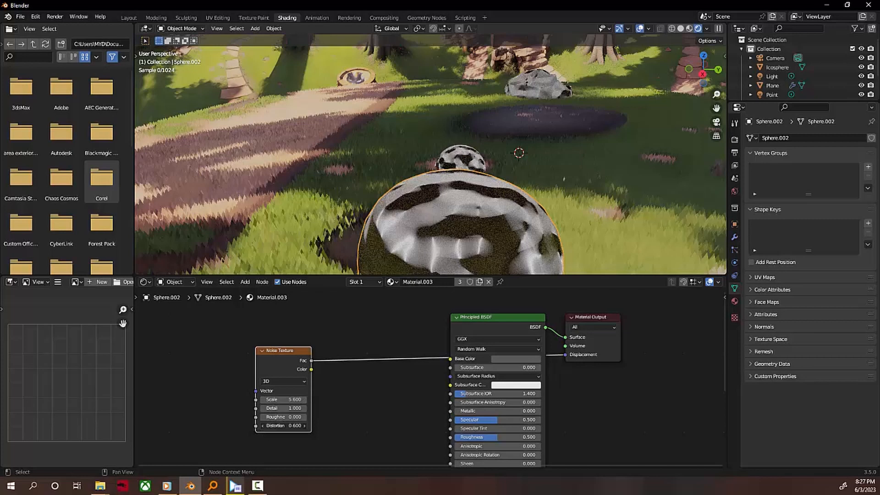
pyautogui.moveTo(284, 426)
pyautogui.mouseDown()
pyautogui.moveTo(316, 426)
pyautogui.moveTo(276, 426)
pyautogui.mouseUp()
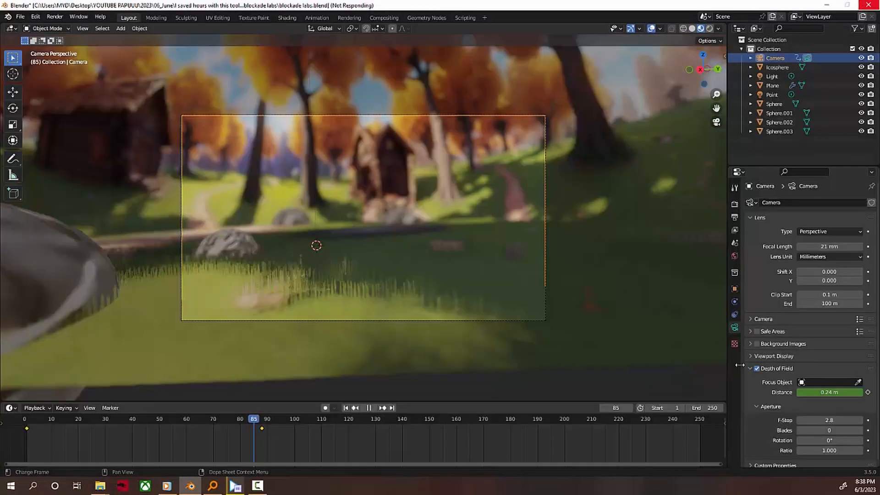